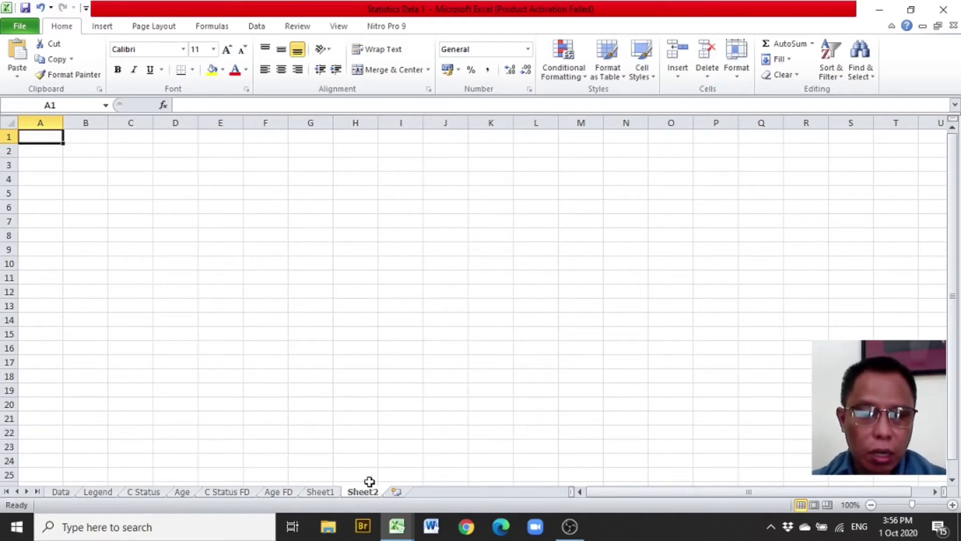
Step: Switch to the C Status FD sheet and select the table's title cell A1
left_click(245, 495)
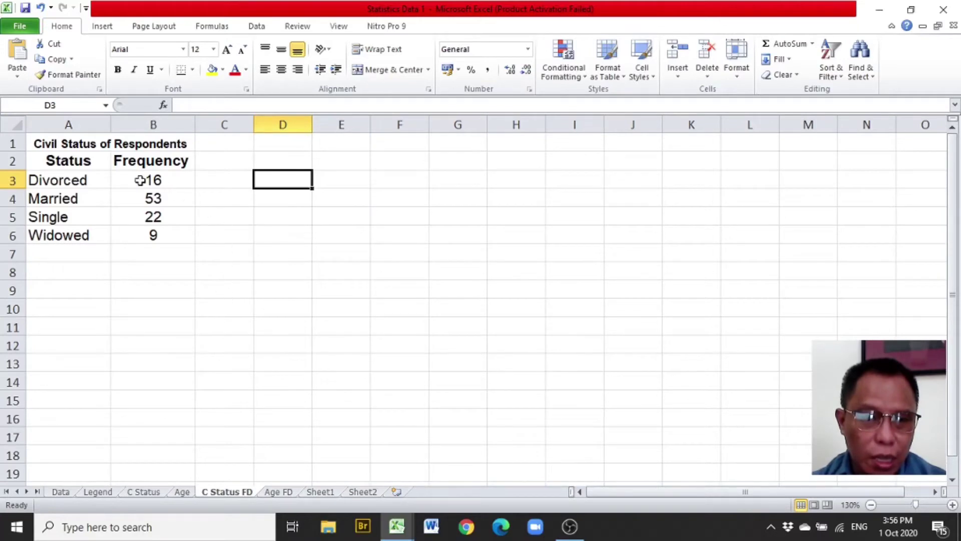
left_click(63, 144)
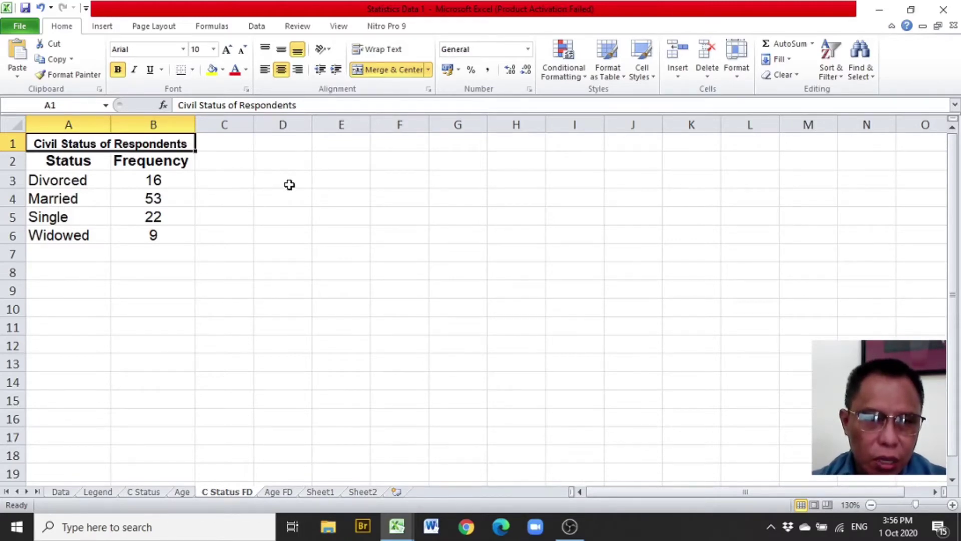
left_click(102, 27)
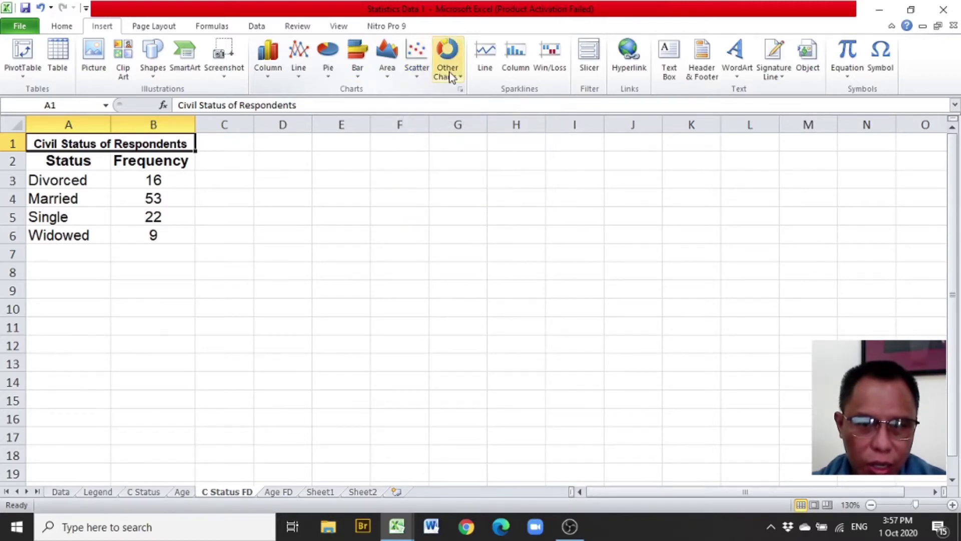
Step: Insert a clustered column chart of the civil status frequency table
left_click(269, 74)
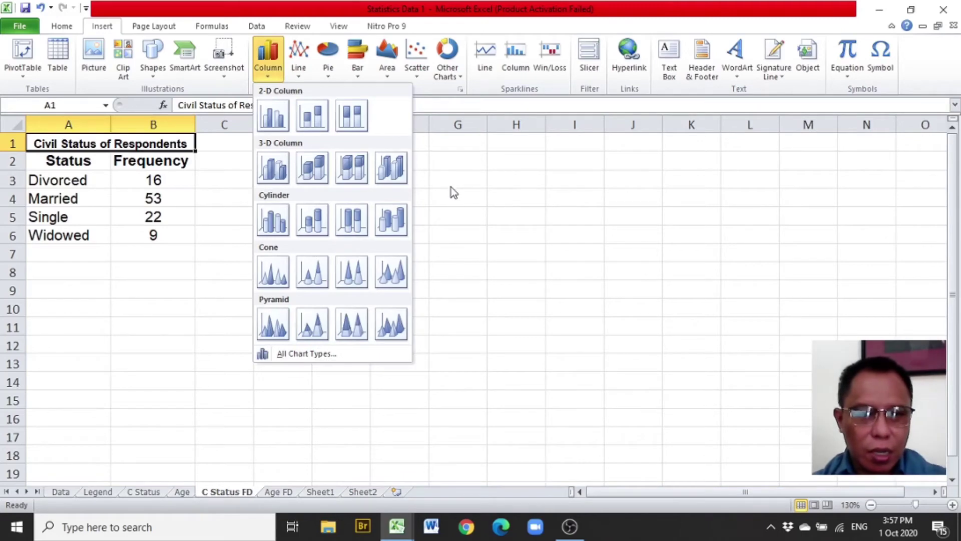
left_click(274, 122)
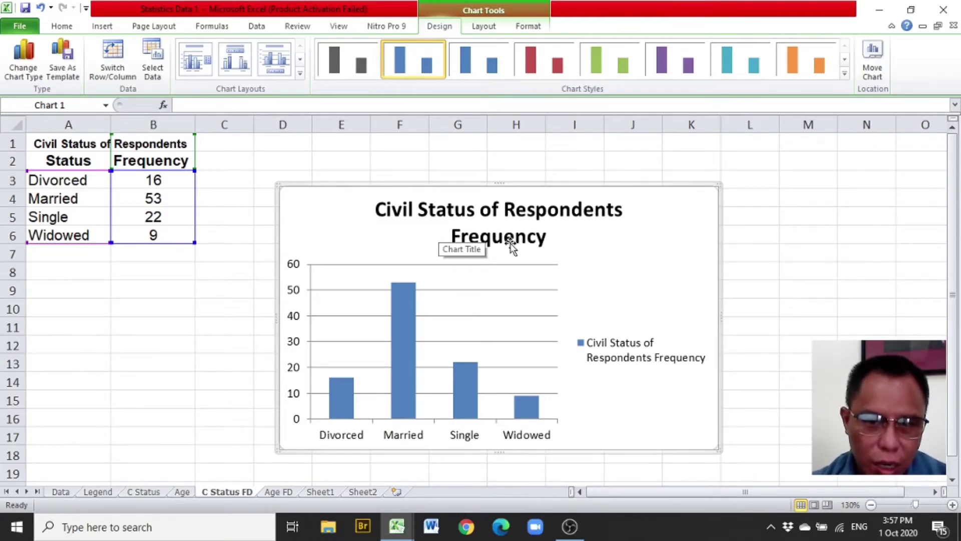
Step: Remove 'Frequency' from the chart title and delete the chart legend
left_click(525, 242)
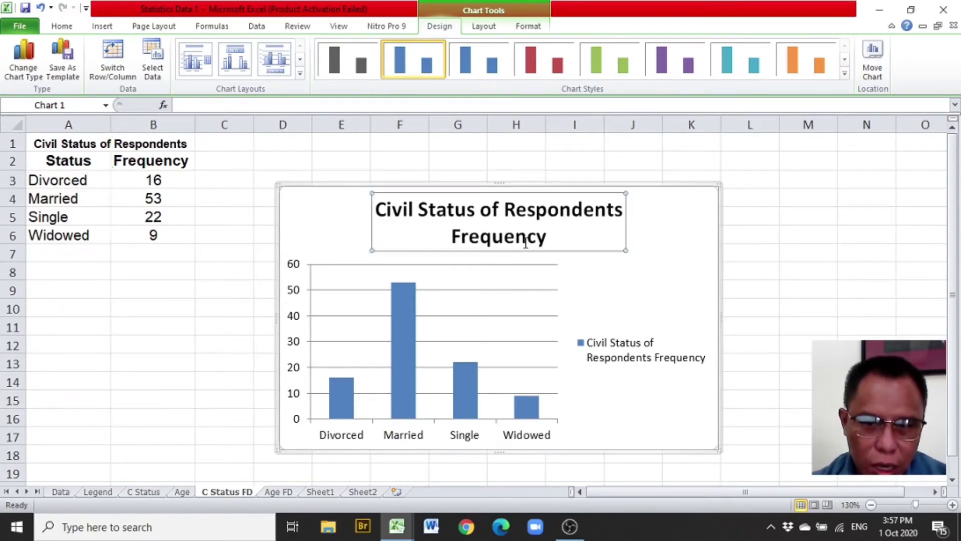
left_click(559, 237)
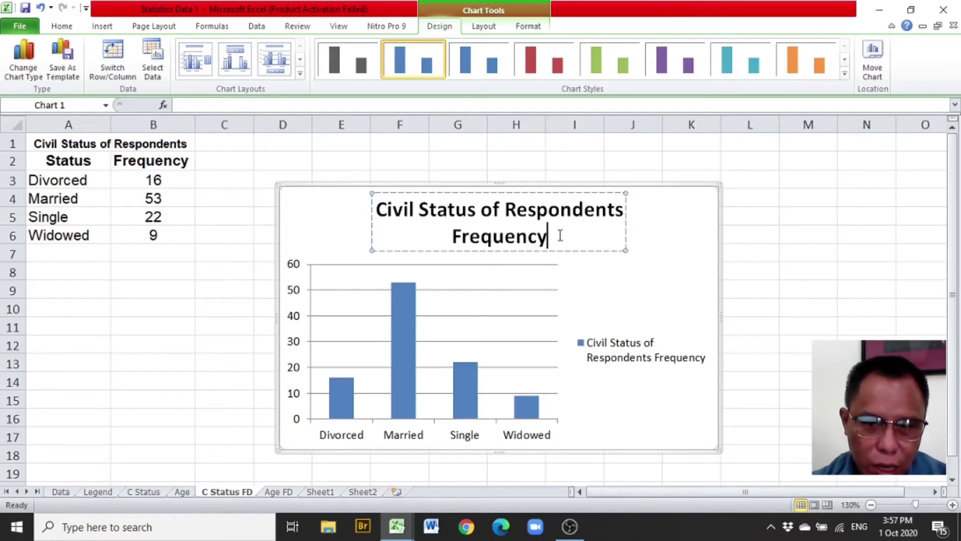
key("BackSpace")
key("BackSpace")
key("BackSpace")
key("BackSpace")
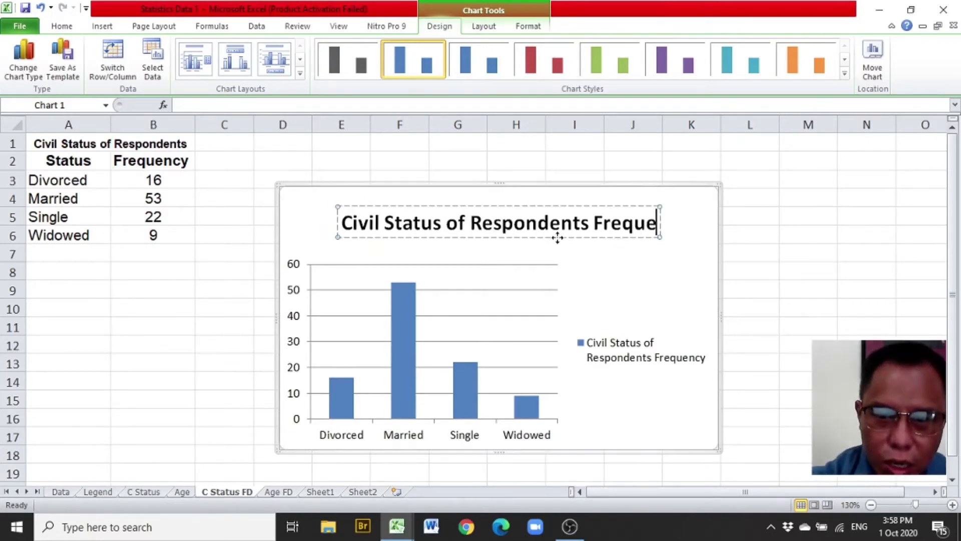
key("BackSpace")
key("BackSpace")
key("BackSpace")
key("BackSpace")
key("BackSpace")
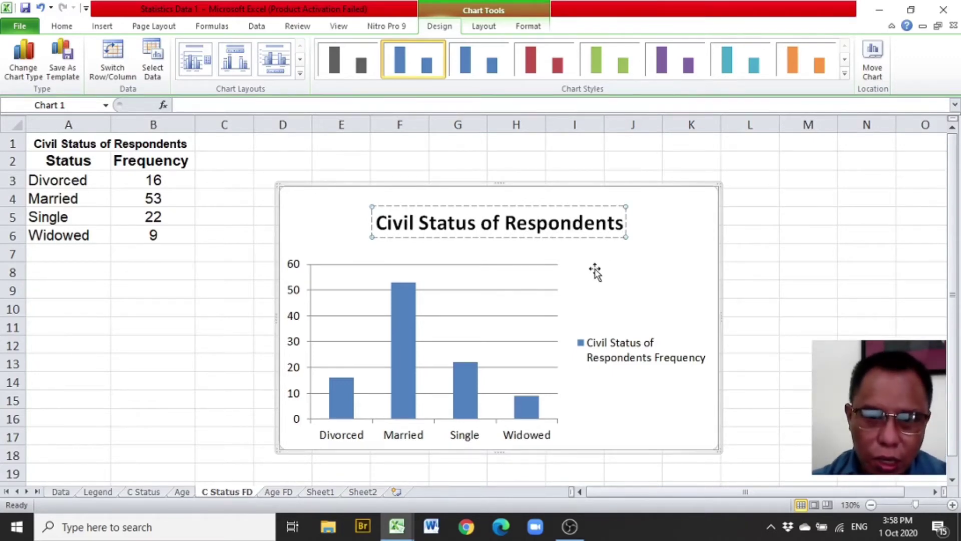
left_click(673, 295)
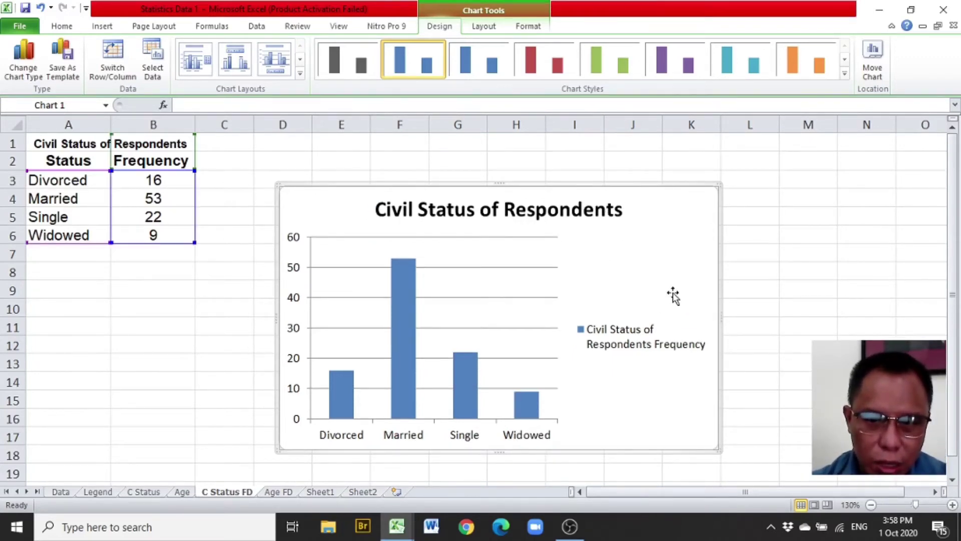
left_click(639, 335)
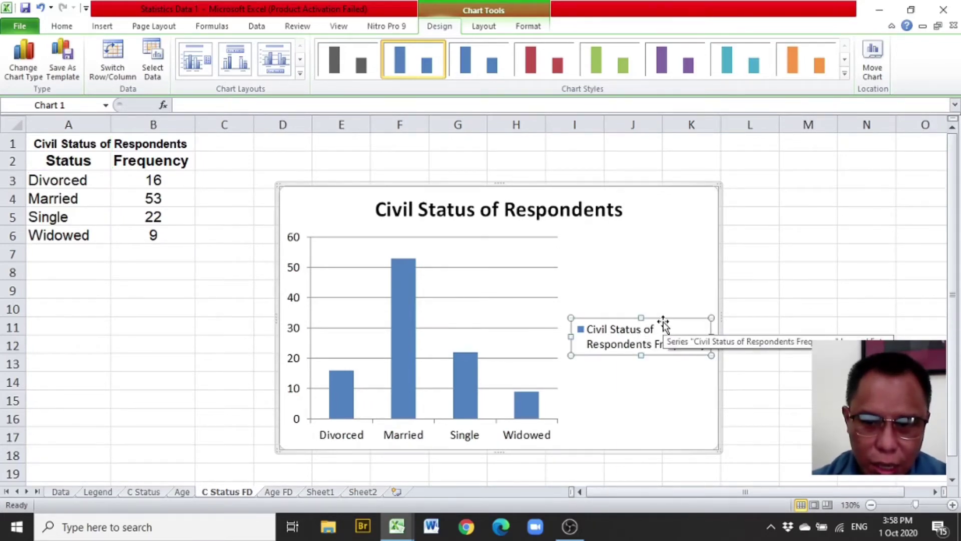
key("Delete")
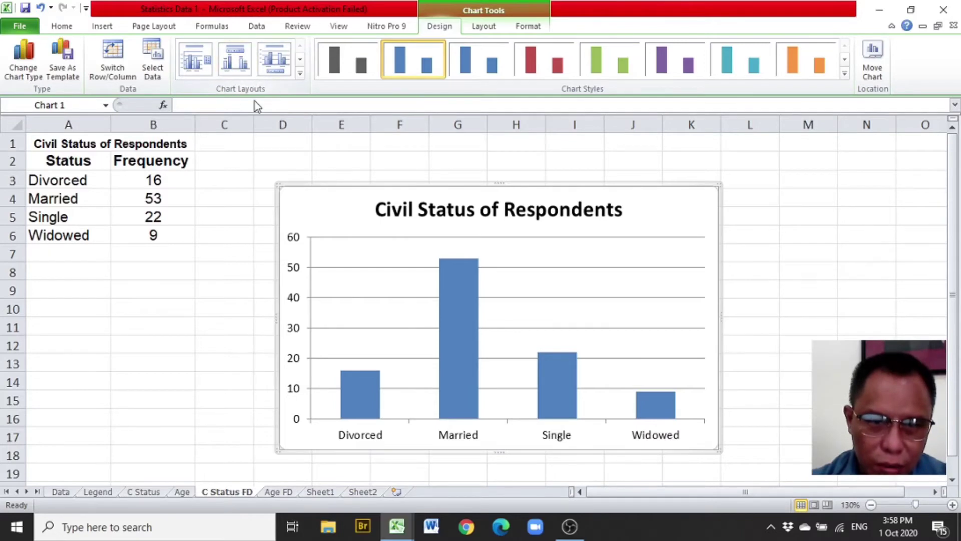
Step: Apply the chart layout with axis titles and no gap between bars
left_click(301, 60)
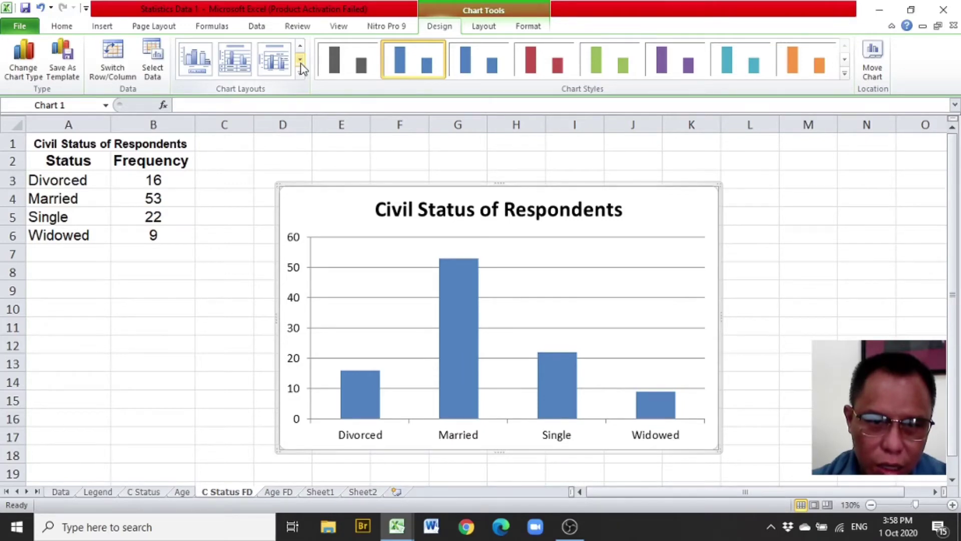
left_click(300, 60)
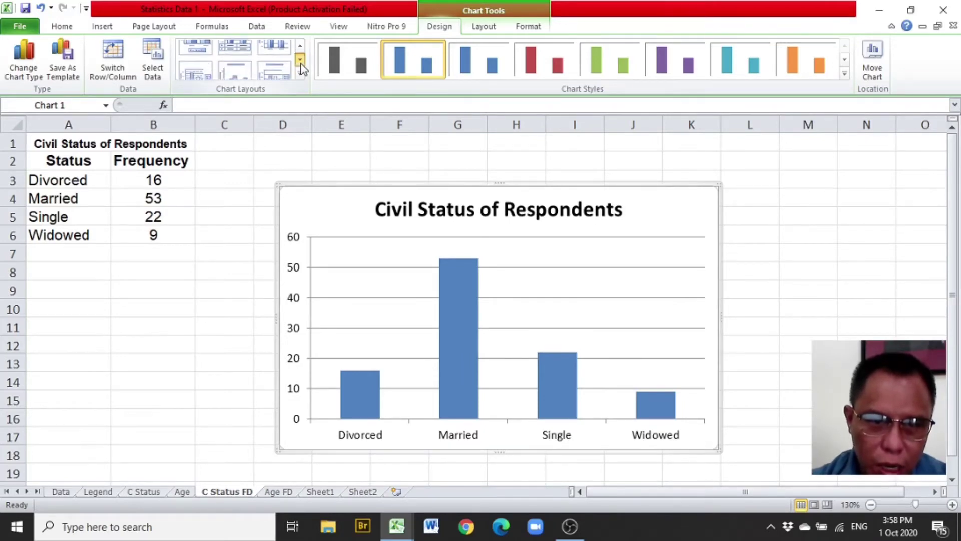
left_click(300, 60)
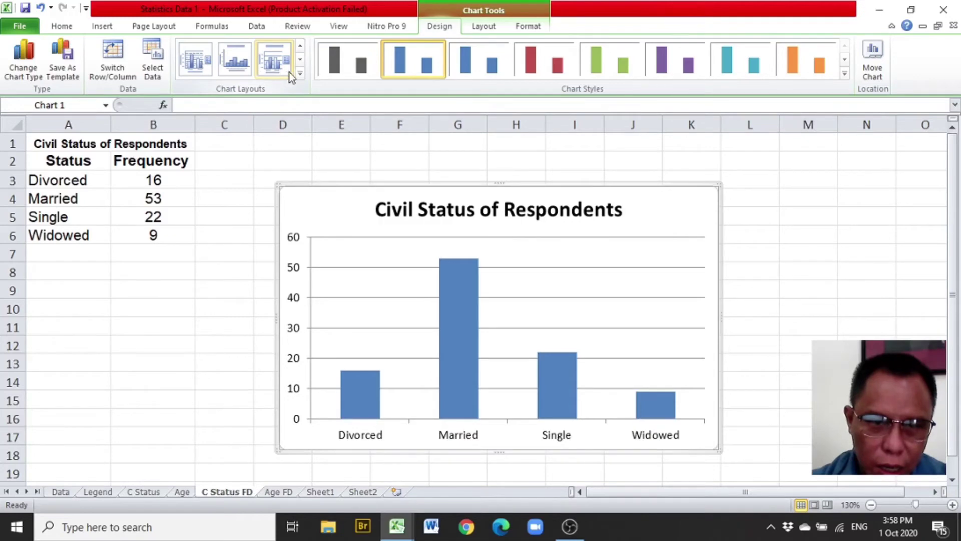
left_click(300, 60)
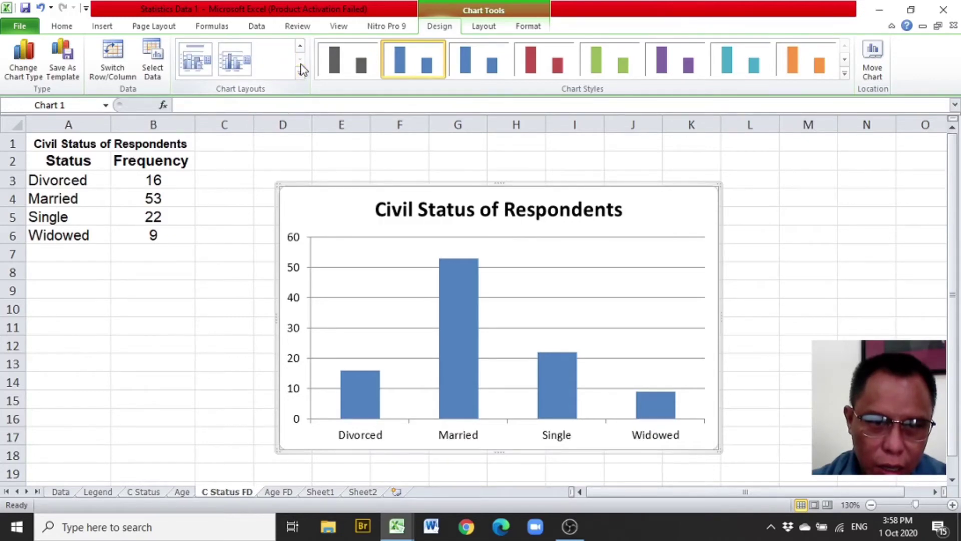
left_click(300, 46)
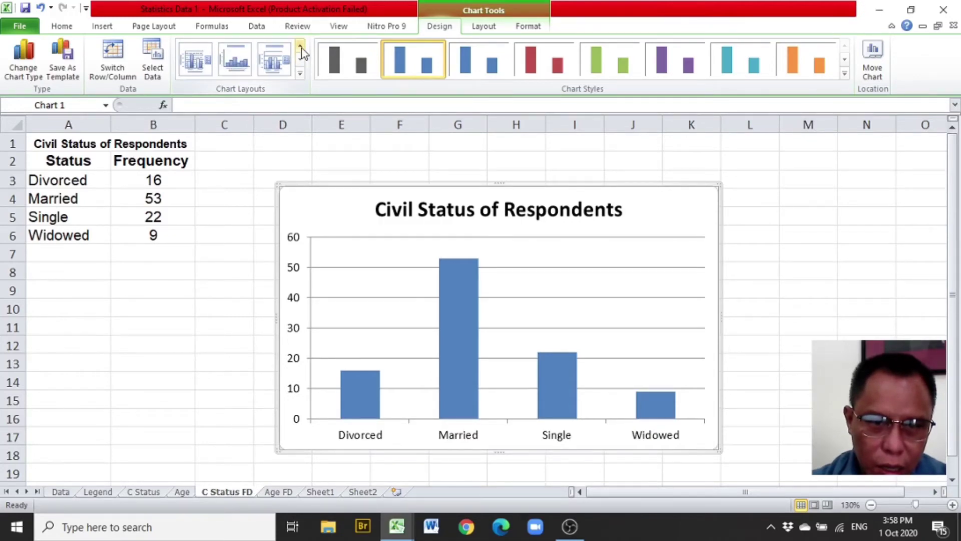
left_click(224, 65)
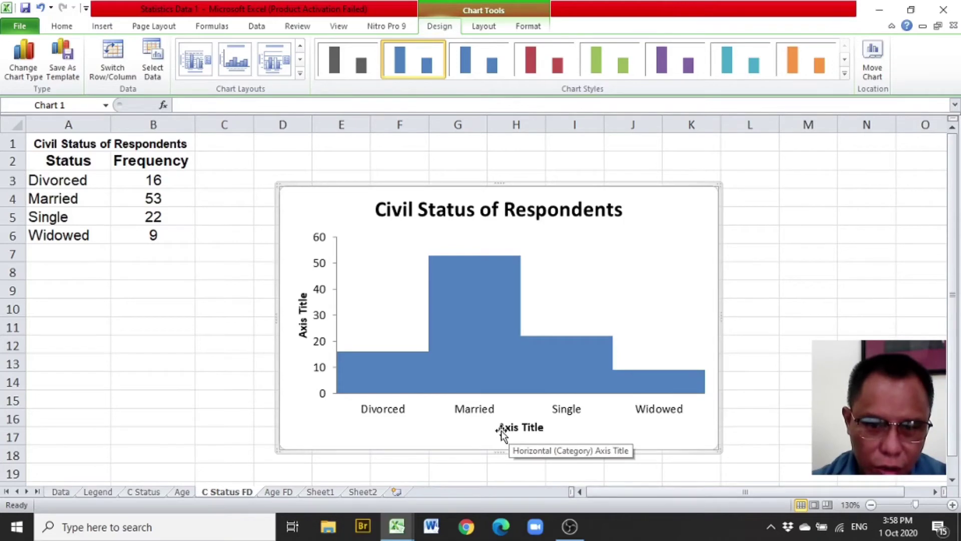
mouse_move(471, 363)
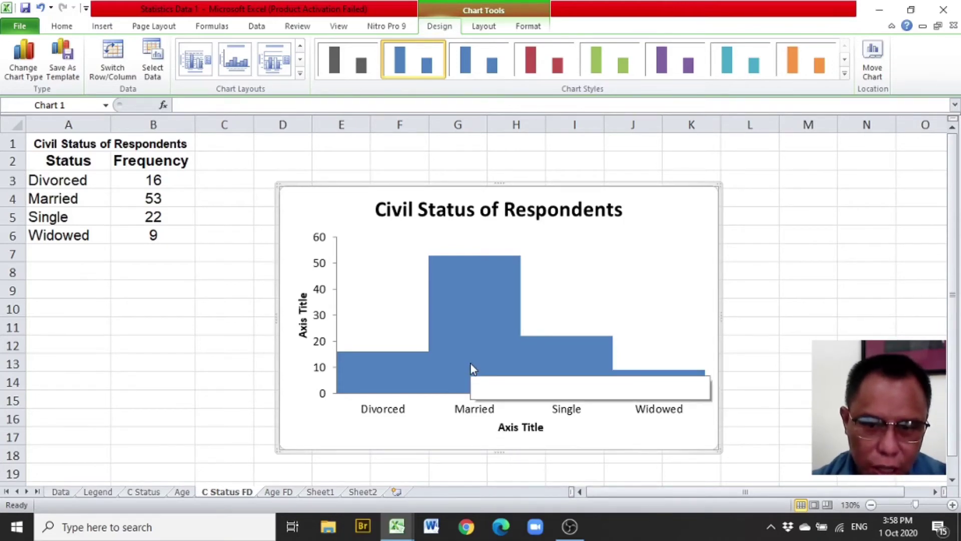
Step: Bring up the Format Data Series settings for the chart's bars
left_click(467, 333)
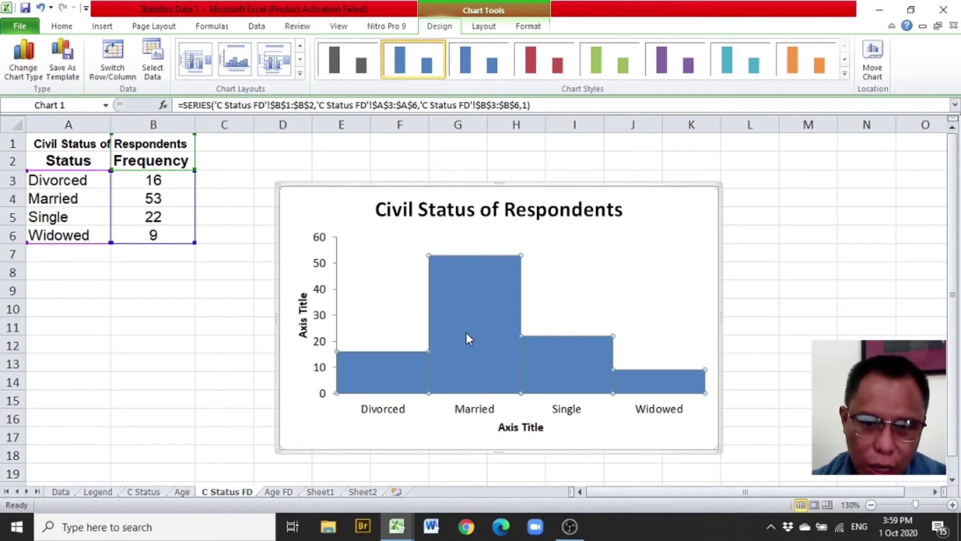
right_click(467, 332)
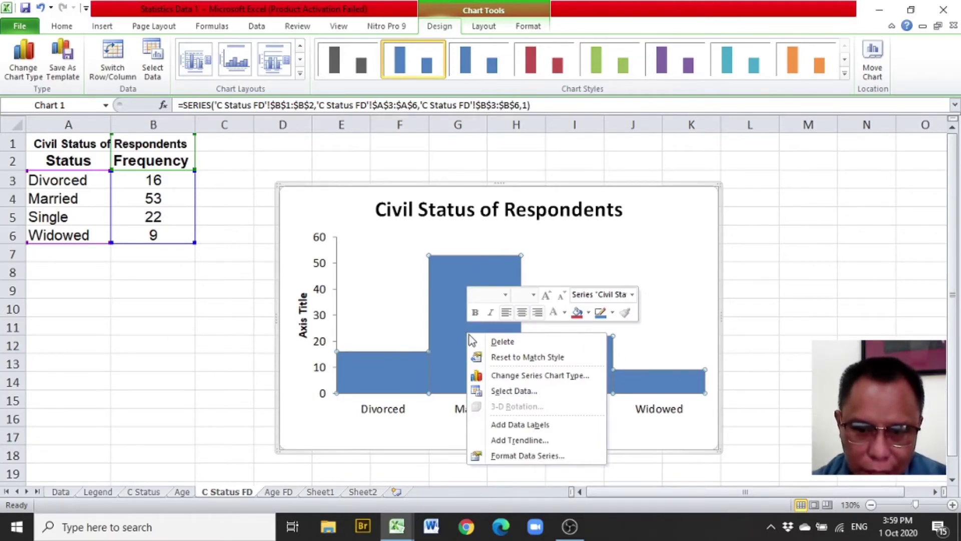
left_click(525, 456)
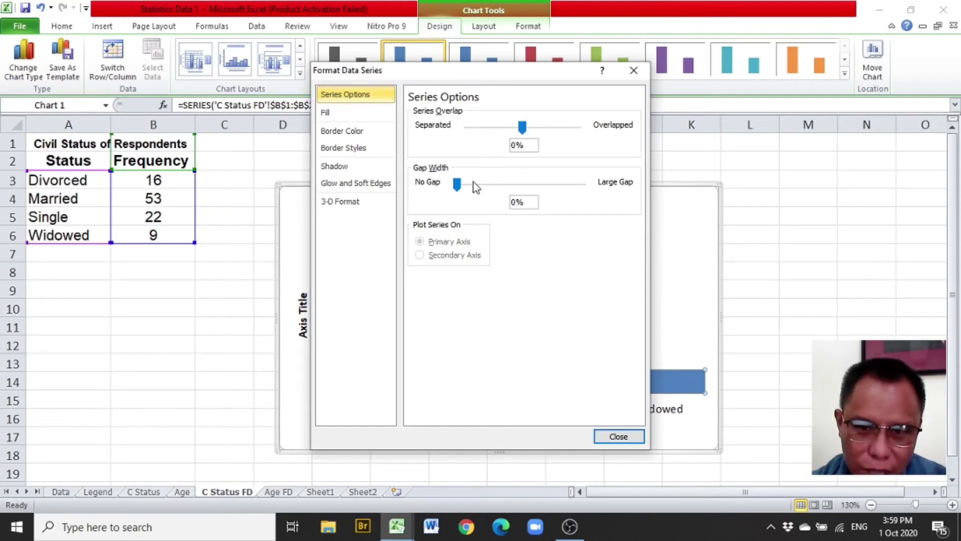
Step: Set the columns' gap width to 95% in Format Data Series
left_click_drag(457, 184, 481, 188)
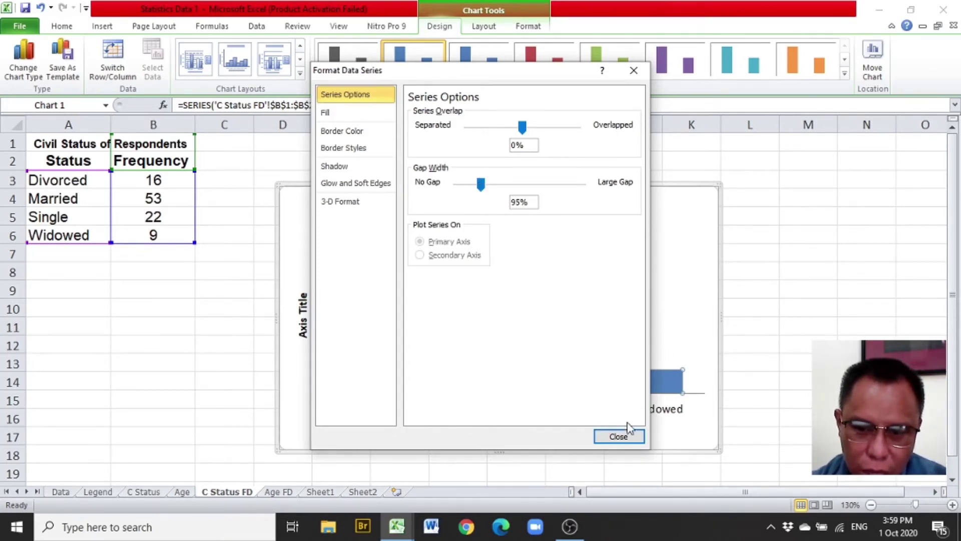
left_click(618, 437)
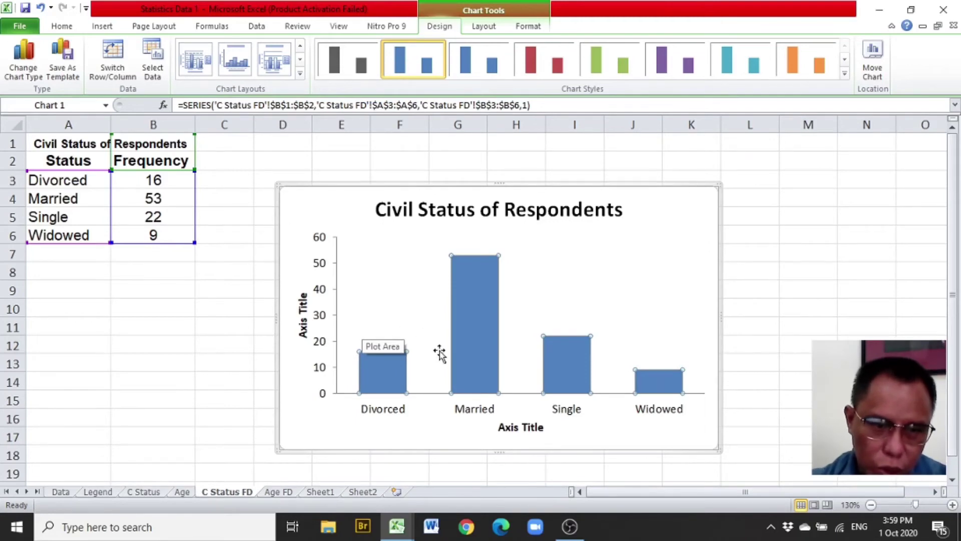
Step: Replace the horizontal axis placeholder title with 'Civil Status'
left_click(517, 431)
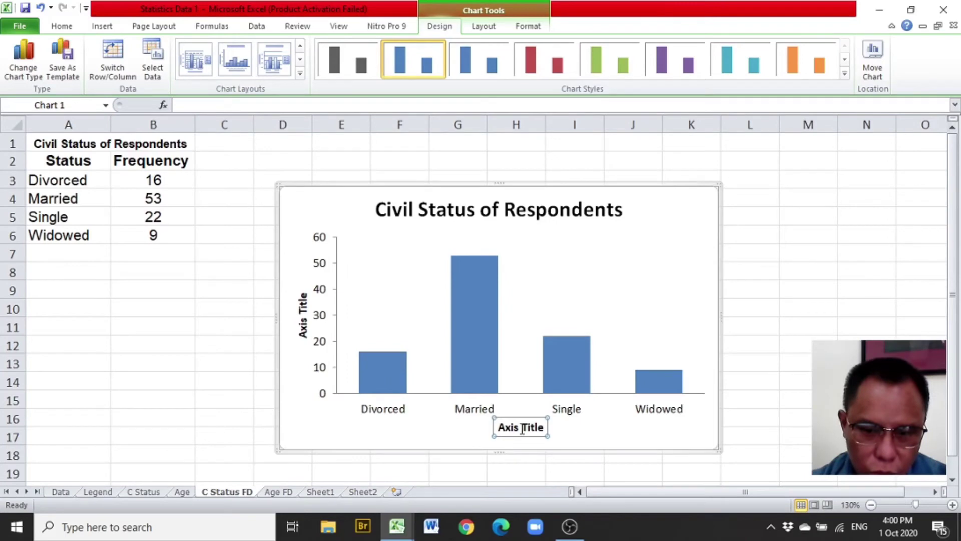
left_click(519, 428)
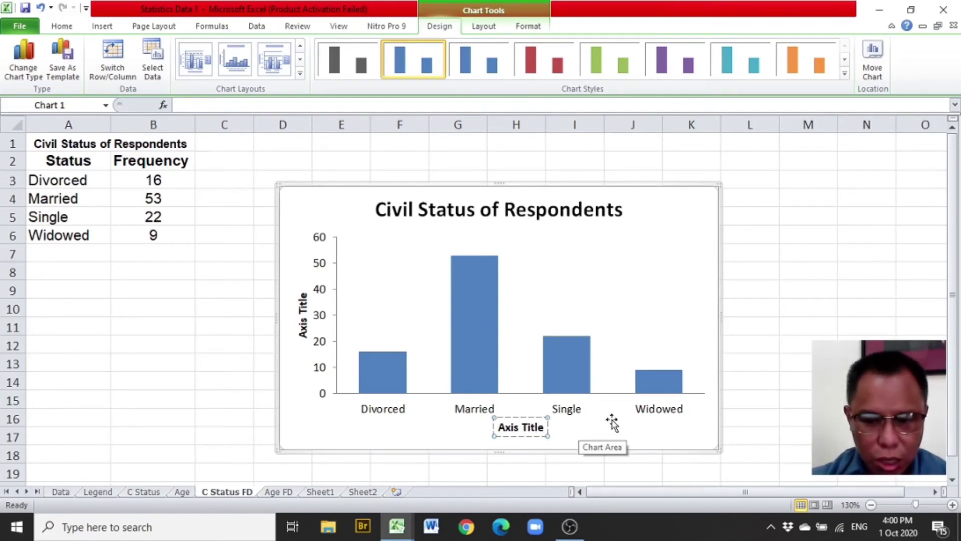
key("BackSpace")
key("BackSpace")
key("BackSpace")
key("BackSpace")
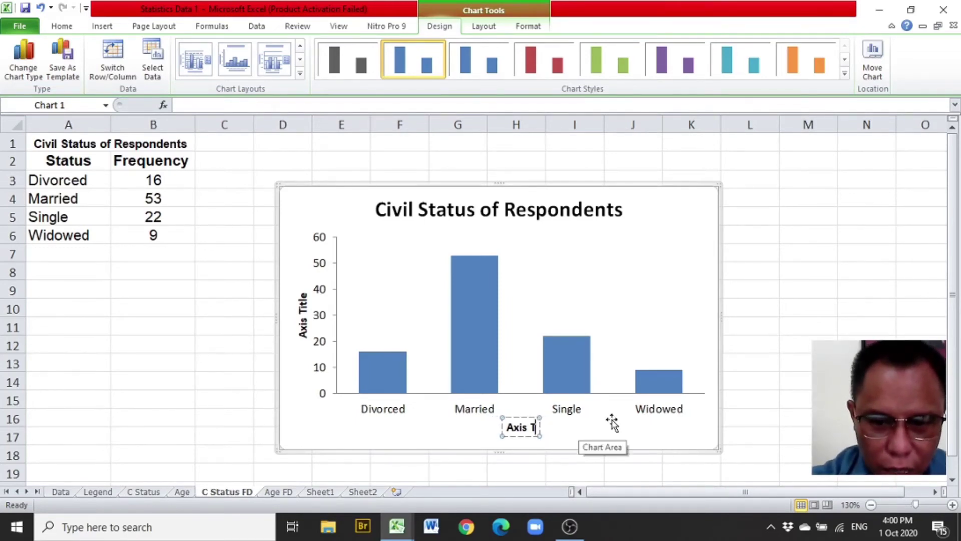
key("BackSpace")
key("BackSpace")
key("BackSpace")
key("BackSpace")
key("BackSpace")
key("BackSpace")
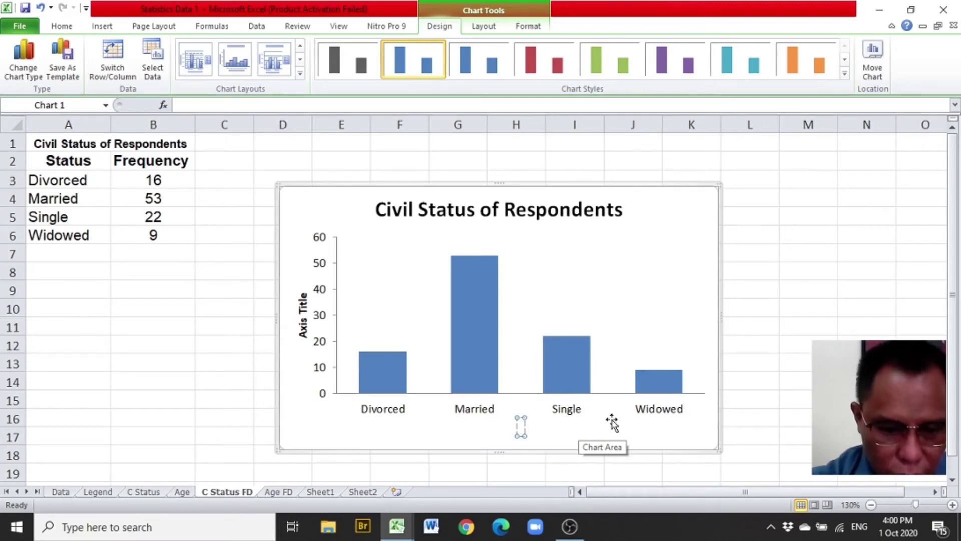
type("C")
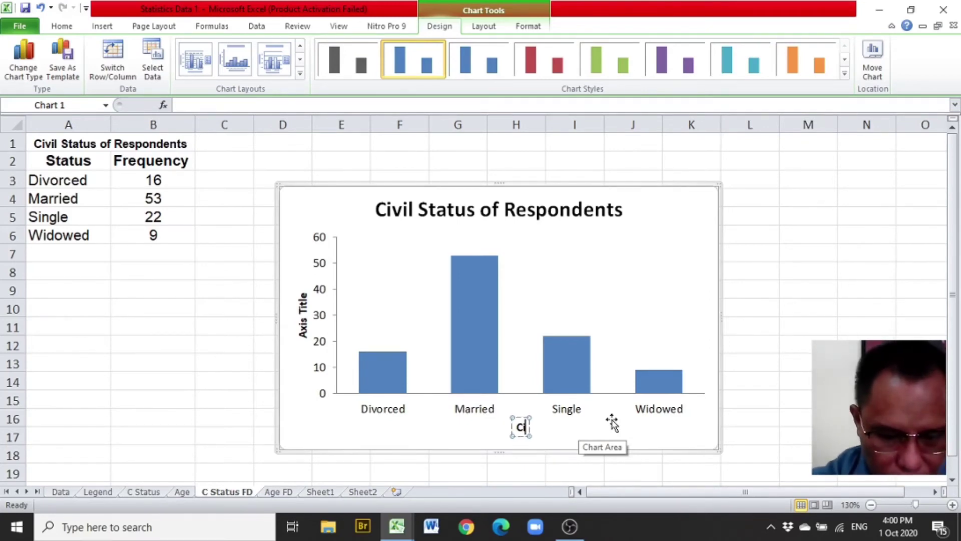
type("ivil Status")
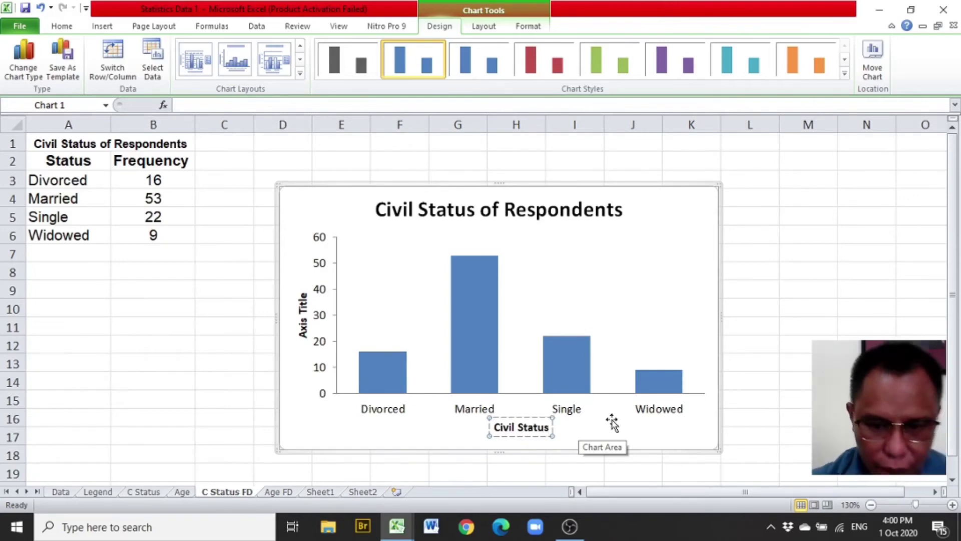
Step: Replace the vertical axis placeholder title with 'Frequency'
left_click(614, 423)
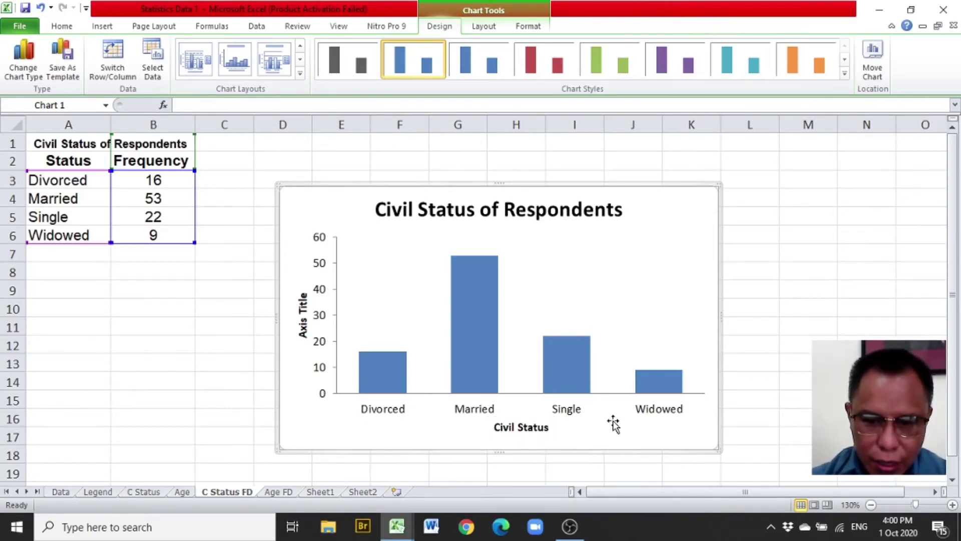
left_click(302, 315)
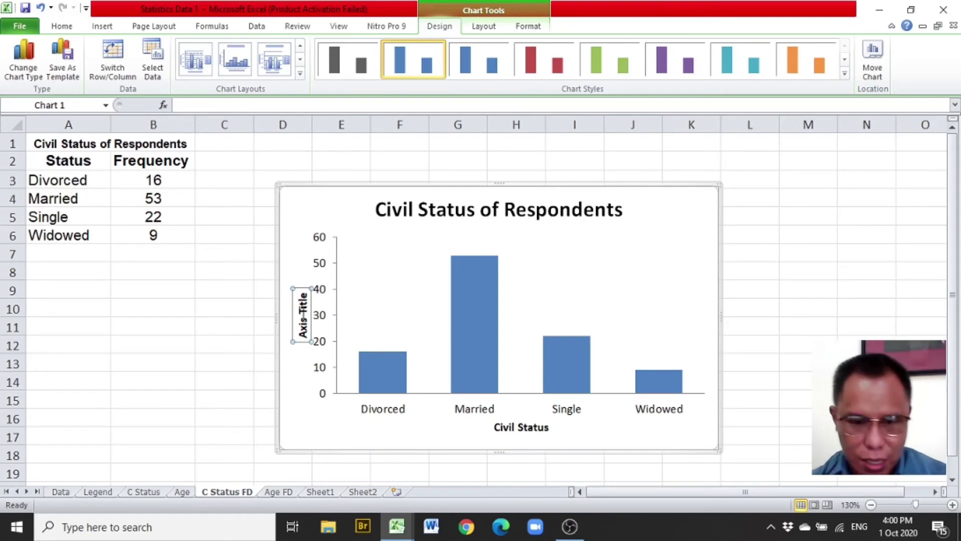
left_click(301, 314)
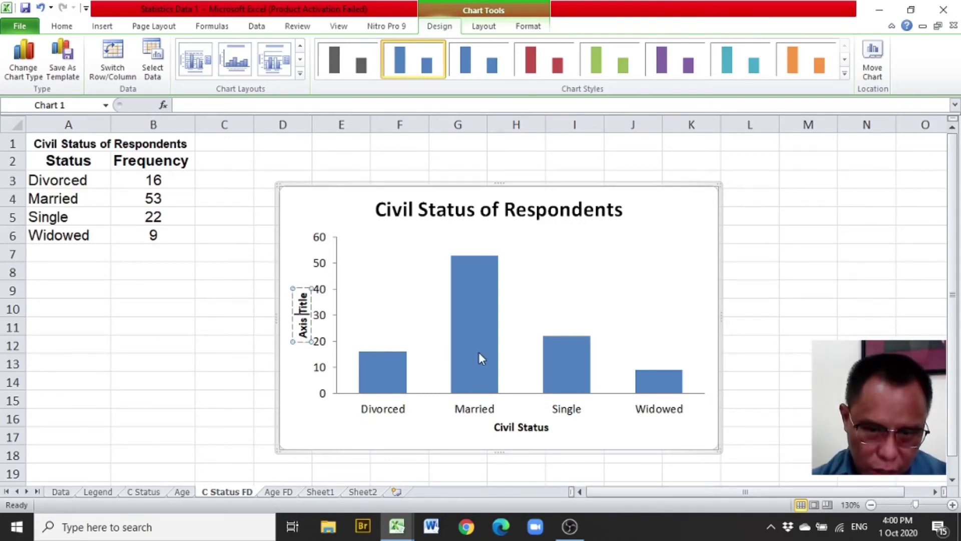
key("BackSpace")
key("BackSpace")
key("BackSpace")
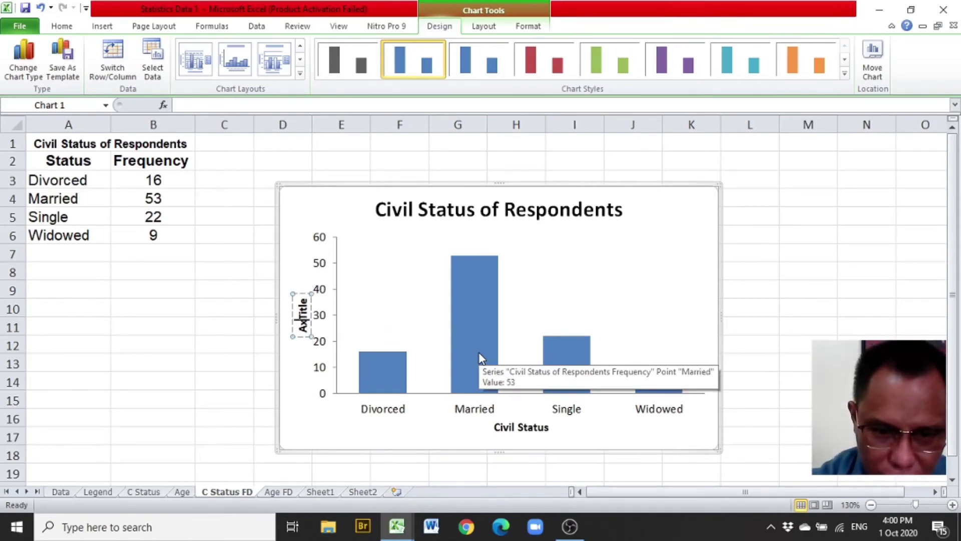
key("BackSpace")
key("BackSpace")
key("Delete")
key("Delete")
key("Delete")
key("Delete")
key("Delete")
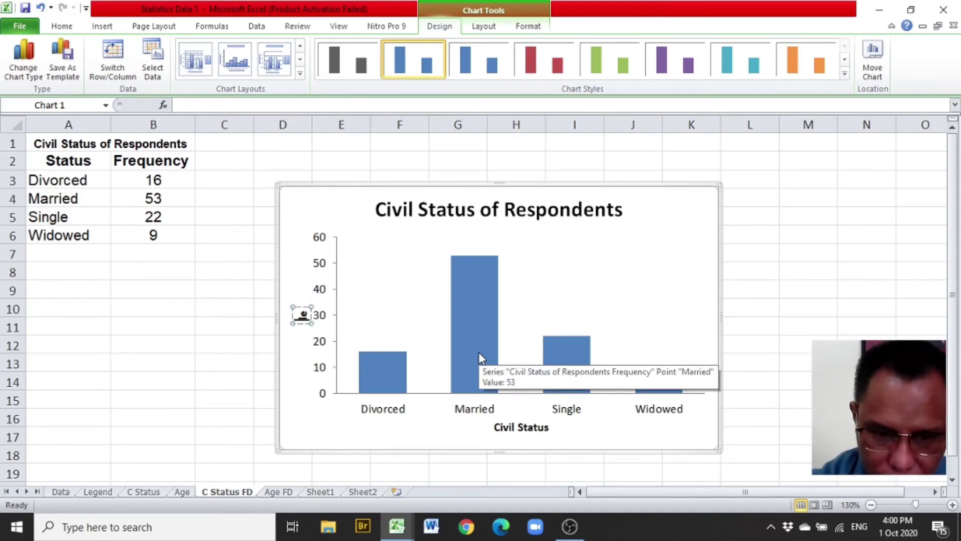
type("Frequency")
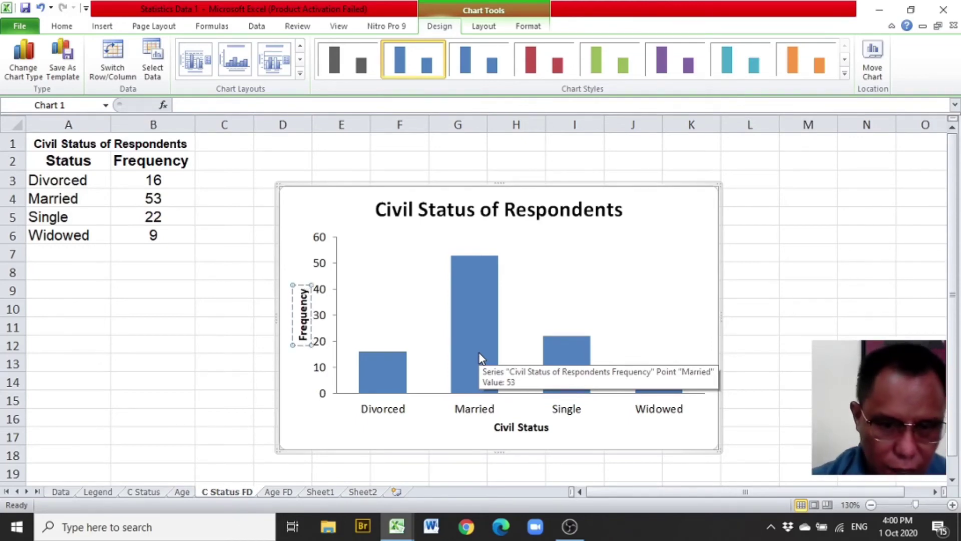
left_click(862, 285)
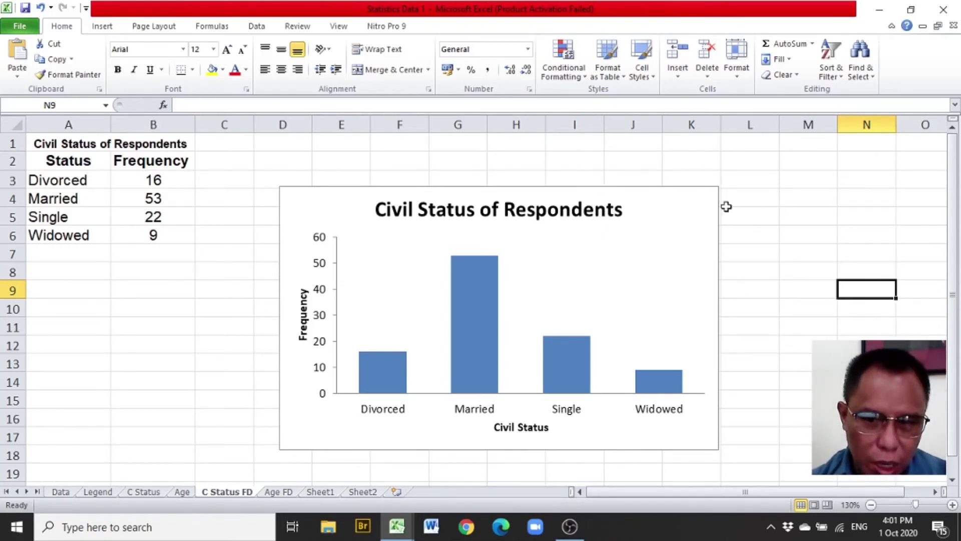
left_click(638, 188)
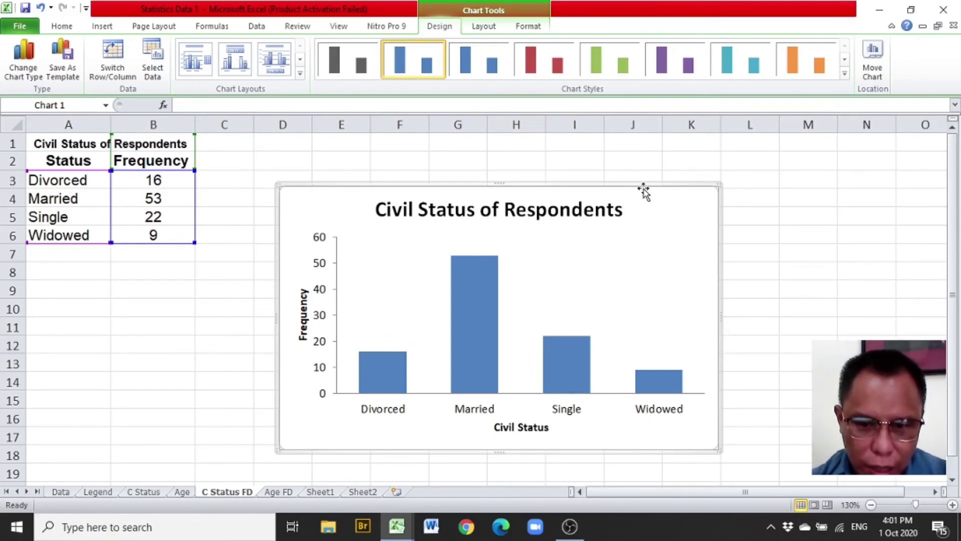
Step: Change the chart type to Pie in 3-D
right_click(559, 186)
right_click(541, 187)
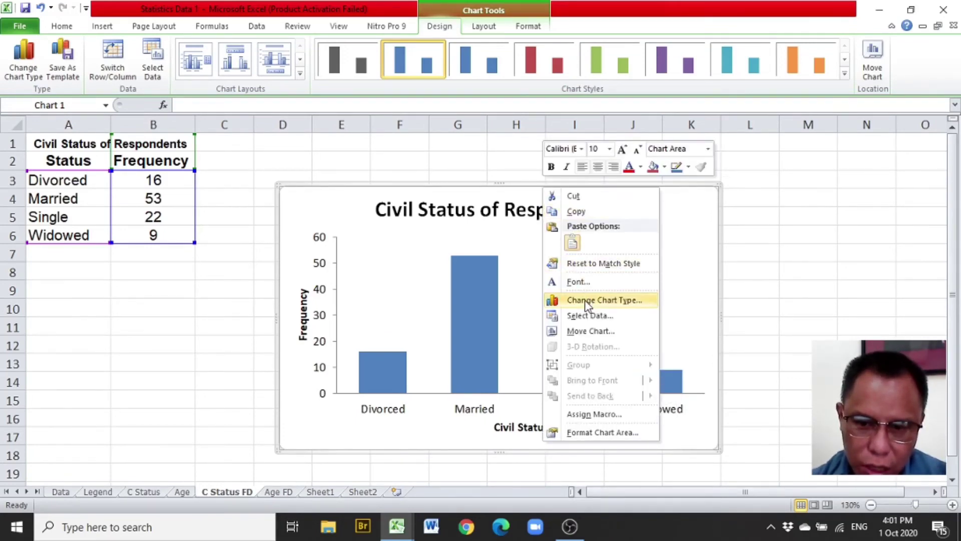
left_click(587, 301)
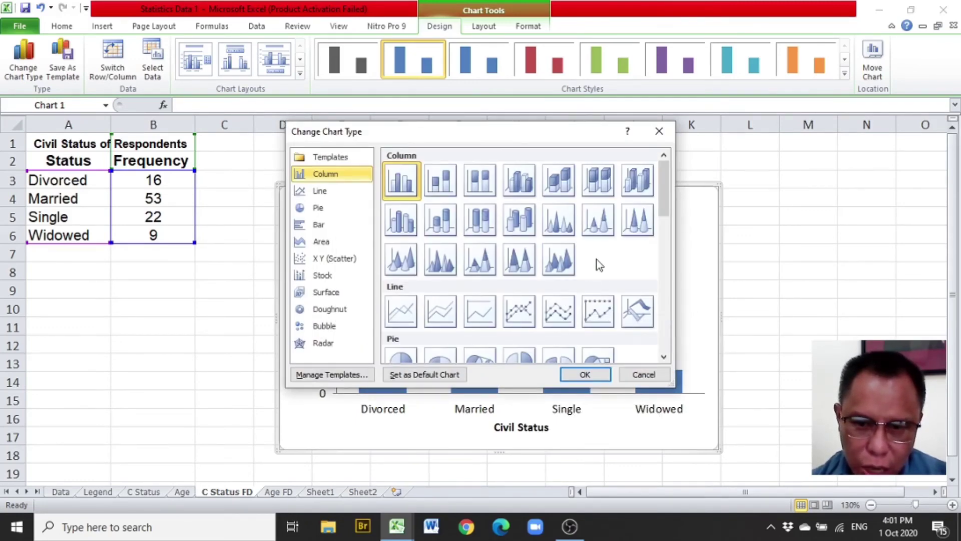
scroll(599, 266, "down", 3)
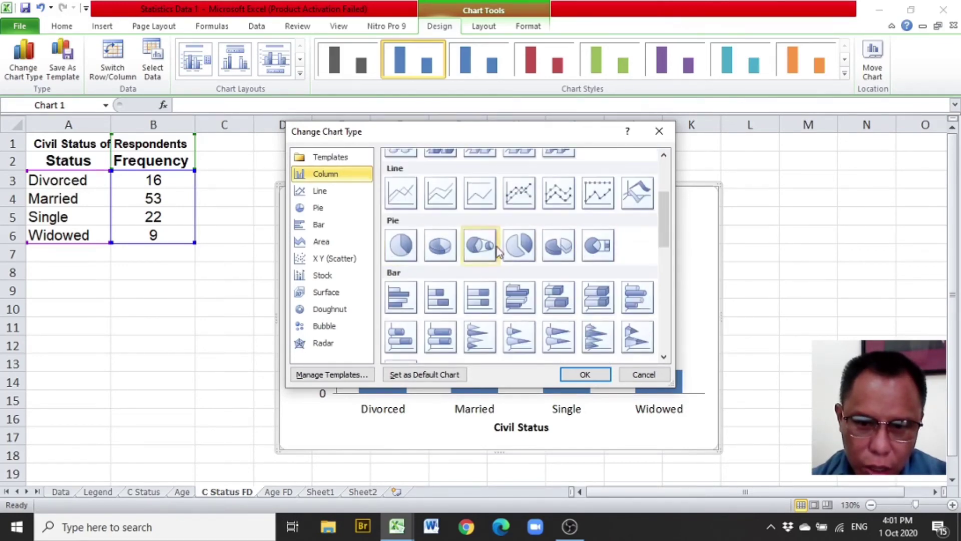
scroll(660, 224, "up", 1)
mouse_move(660, 225)
left_mouse_down()
mouse_move(661, 185)
mouse_move(659, 229)
left_mouse_up()
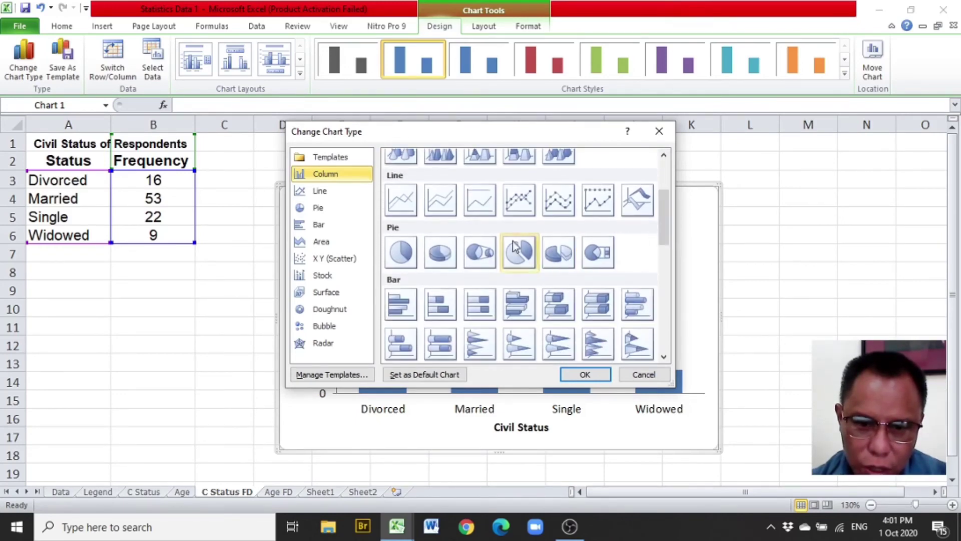
left_click(441, 256)
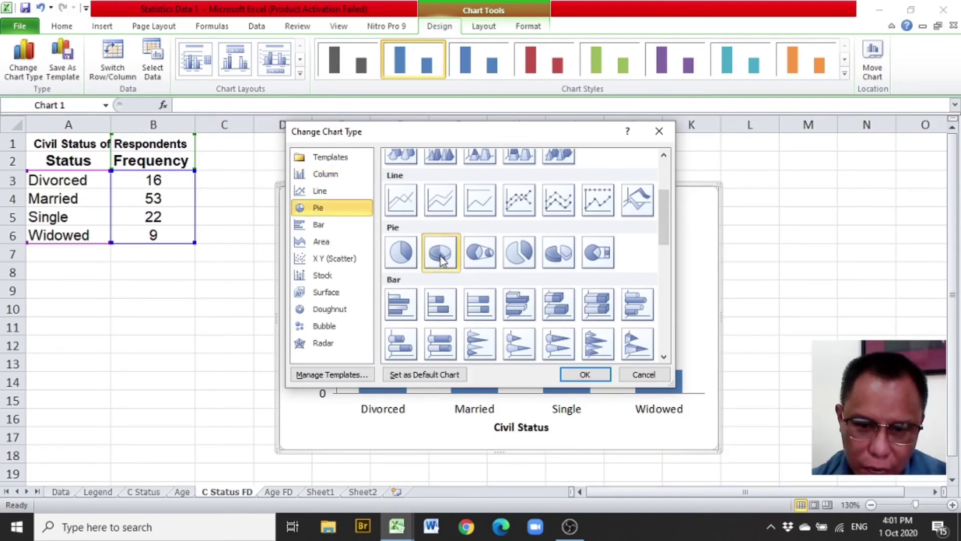
left_click(586, 378)
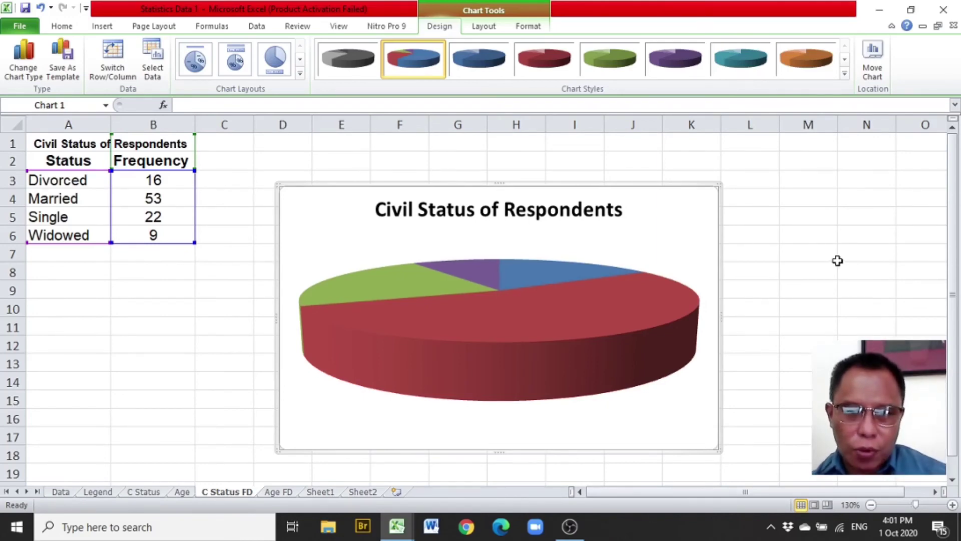
Step: Add Data Labels to the pie series so slices show 16, 53, 22 and 9
mouse_move(550, 323)
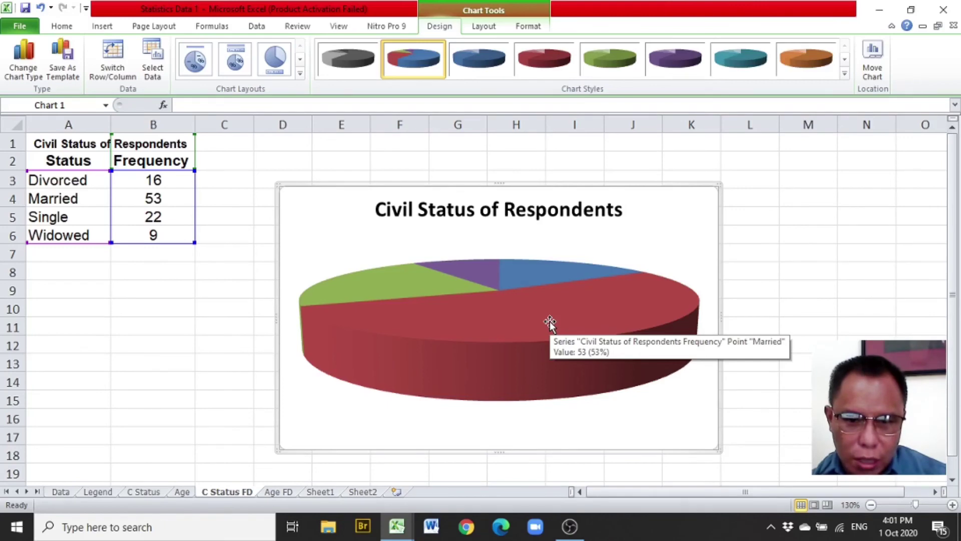
right_click(550, 323)
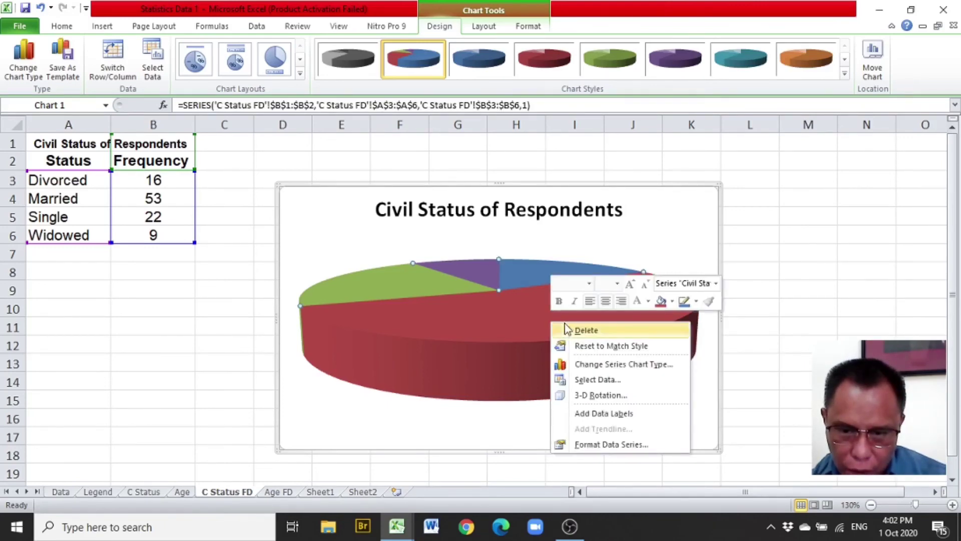
left_click(592, 419)
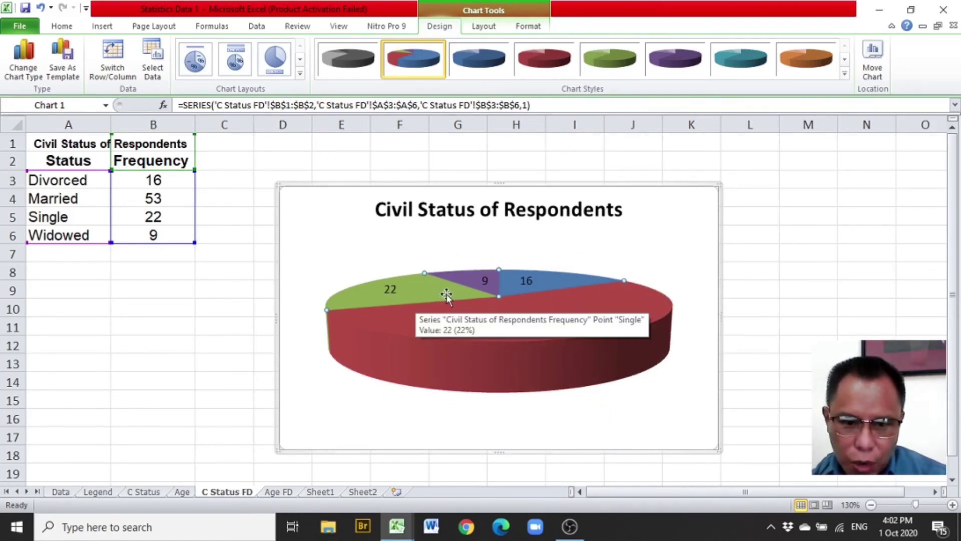
mouse_move(433, 307)
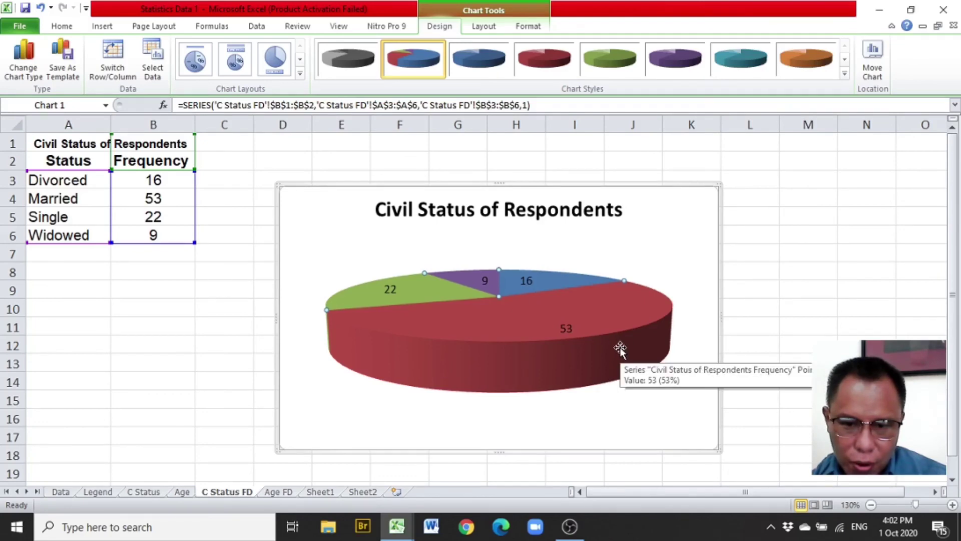
Step: Switch the chart to a Clustered Bar type, showing Widowed 9, Single 22, Married 53, Divorced 16 as horizontal bars
right_click(570, 187)
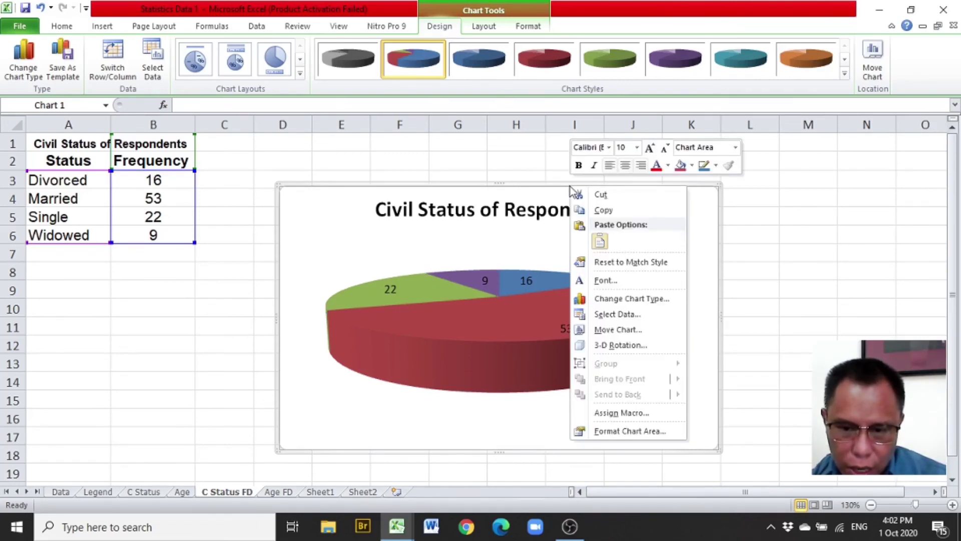
left_click(620, 300)
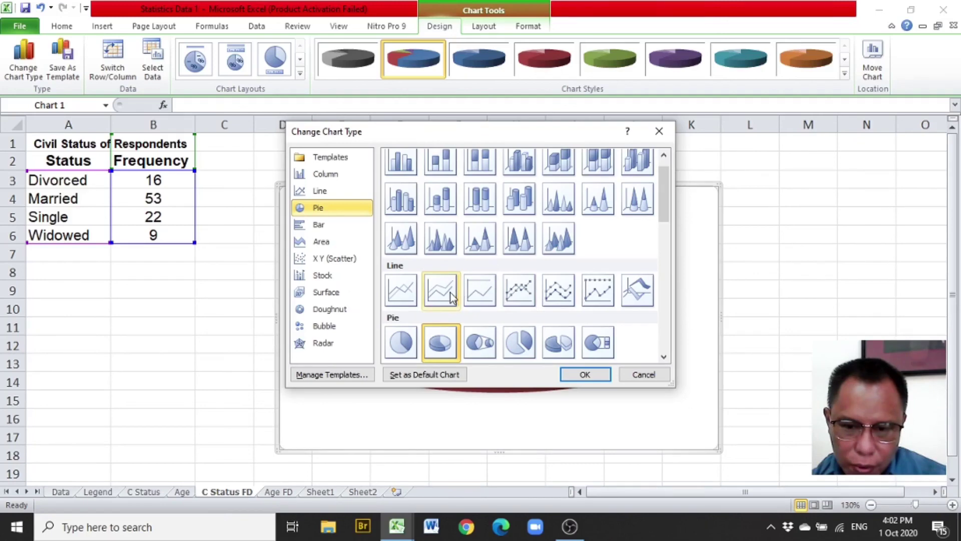
left_click(319, 224)
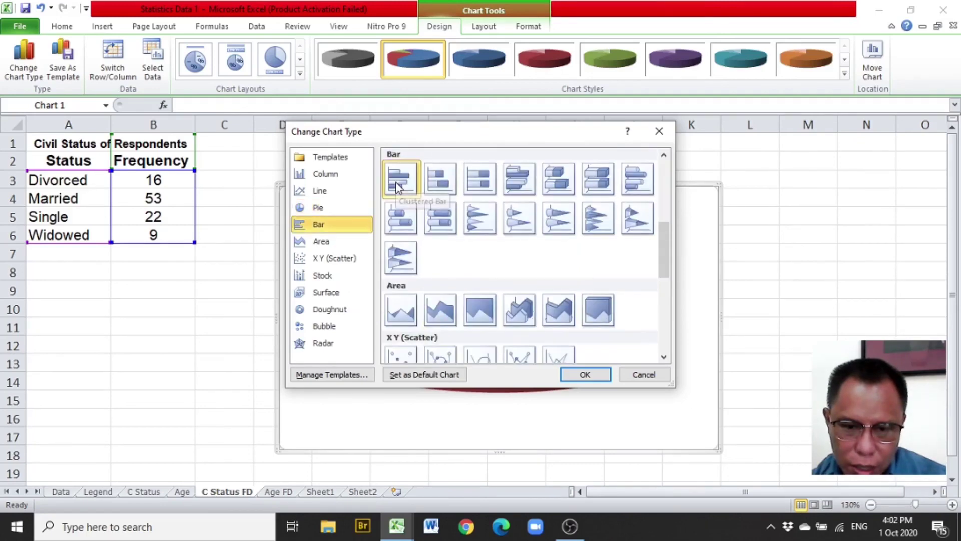
left_click(586, 374)
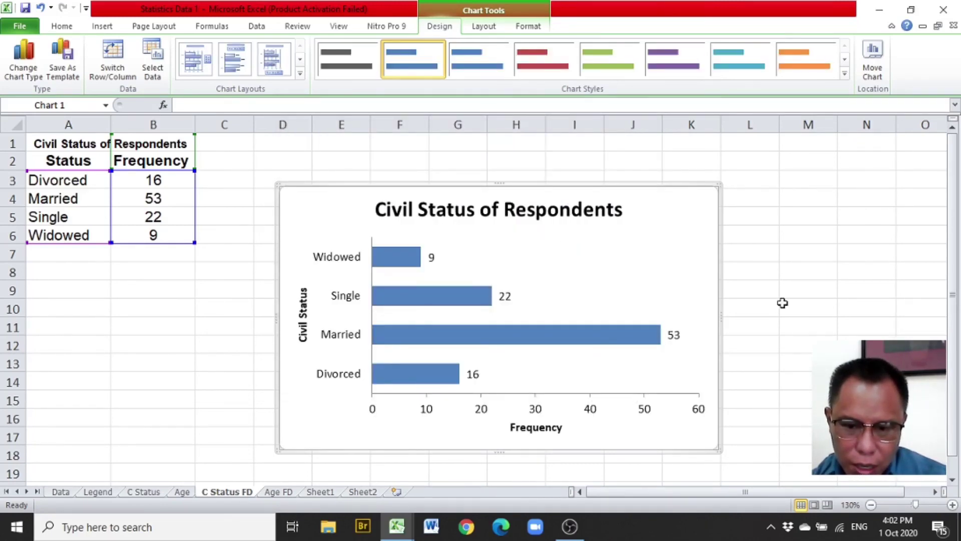